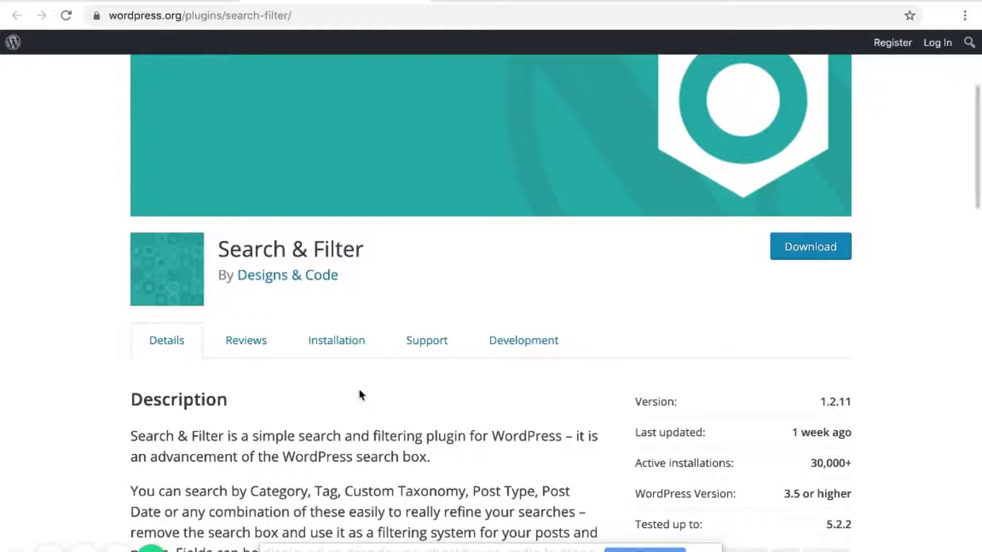
Step: Scroll the Search & Filter plugin page to its Pro feature list and live demo links
{"action": "scroll", "coordinate": [361, 395], "scroll_direction": "up", "scroll_amount": 3}
{"action": "scroll", "coordinate": [360, 394], "scroll_direction": "down", "scroll_amount": 10}
{"action": "scroll", "coordinate": [360, 388], "scroll_direction": "up", "scroll_amount": 1}
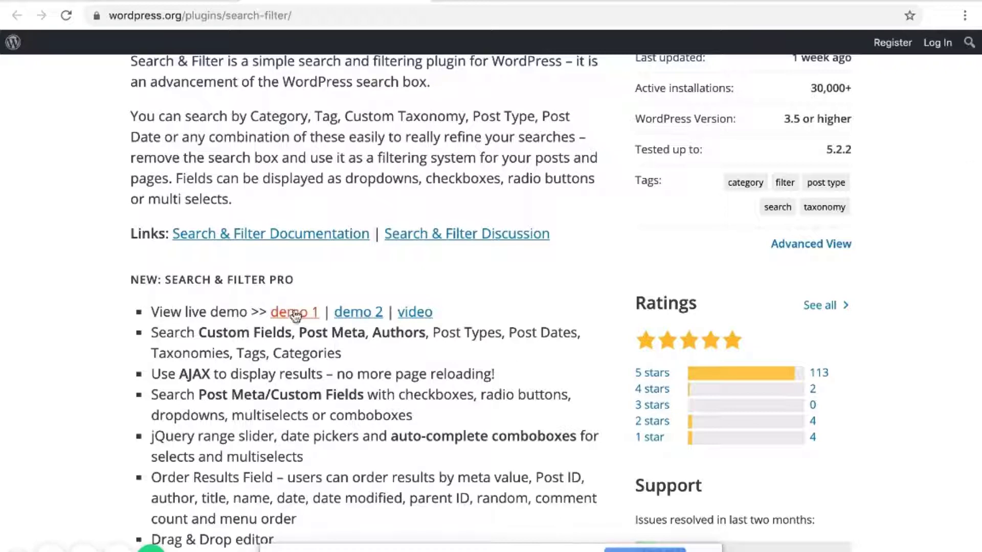
{"action": "left_click", "coordinate": [295, 315]}
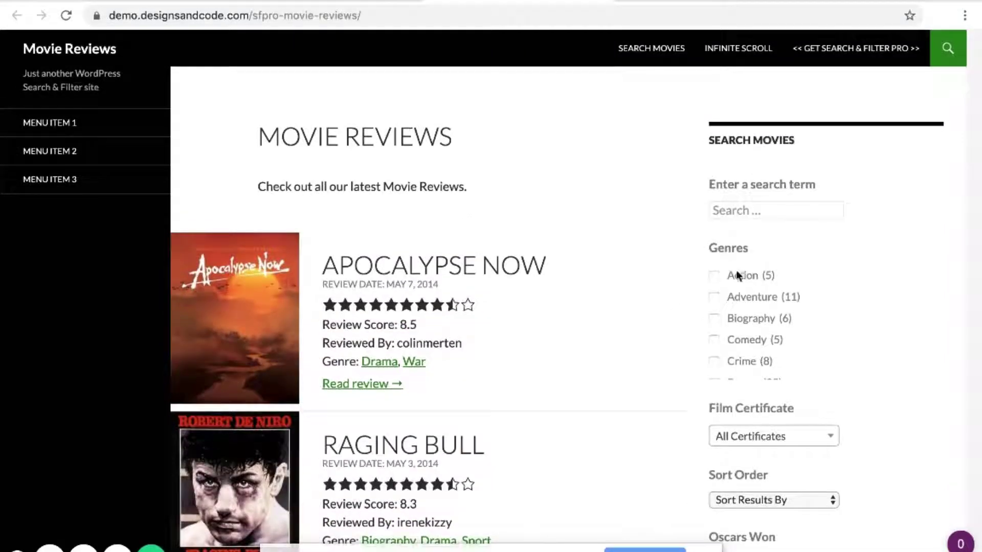
{"action": "left_click", "coordinate": [715, 276]}
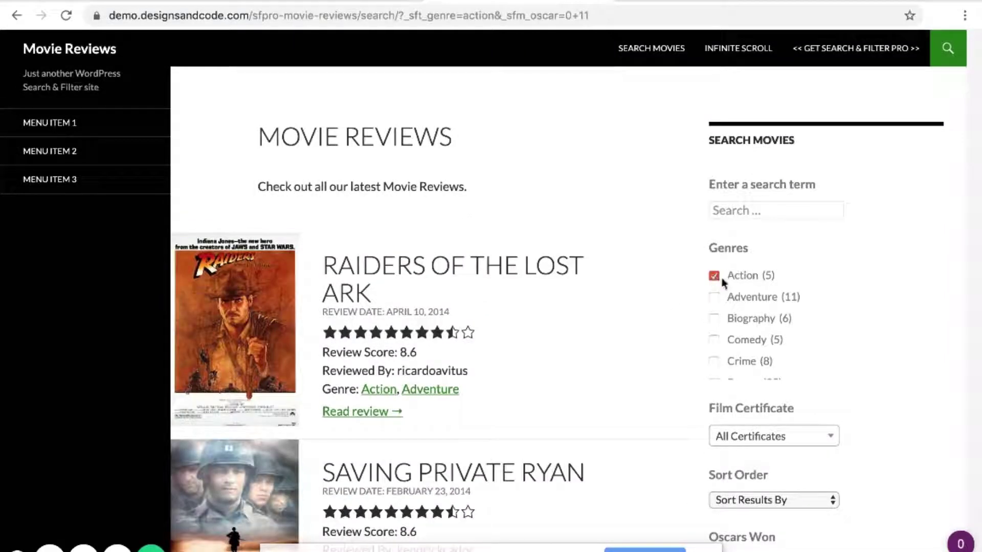
{"action": "left_click", "coordinate": [714, 277]}
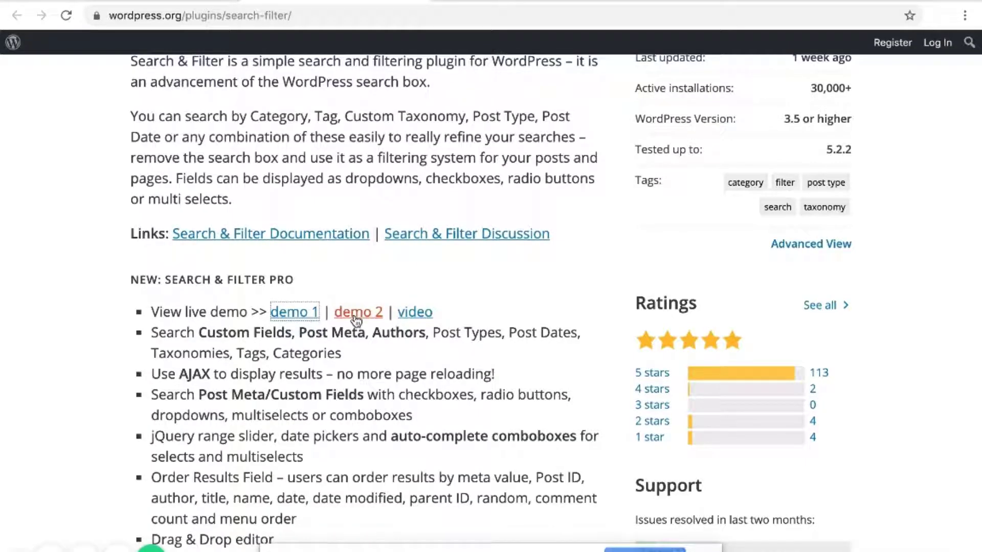
{"action": "left_click", "coordinate": [355, 315]}
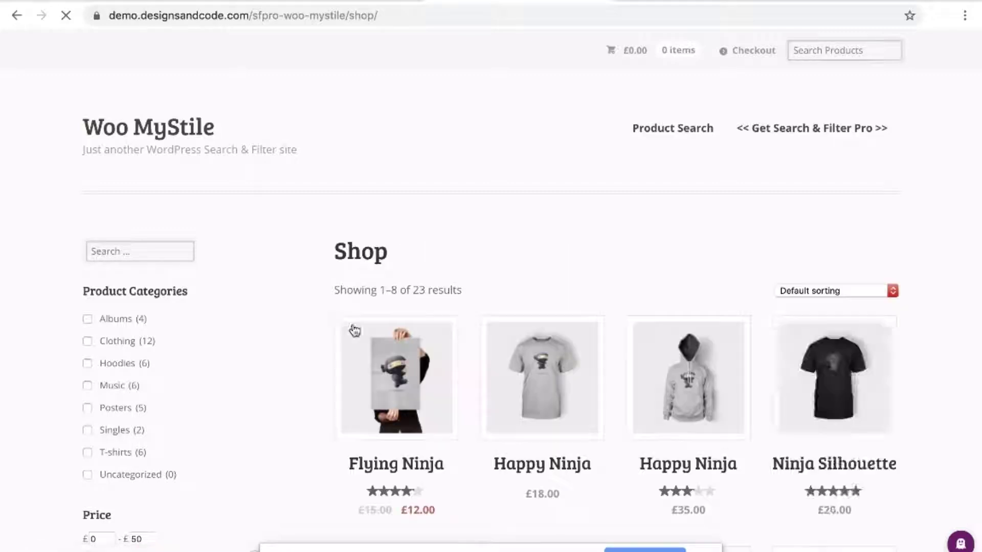
{"action": "scroll", "coordinate": [512, 243], "scroll_direction": "down", "scroll_amount": 2}
{"action": "scroll", "coordinate": [245, 168], "scroll_direction": "up", "scroll_amount": 1}
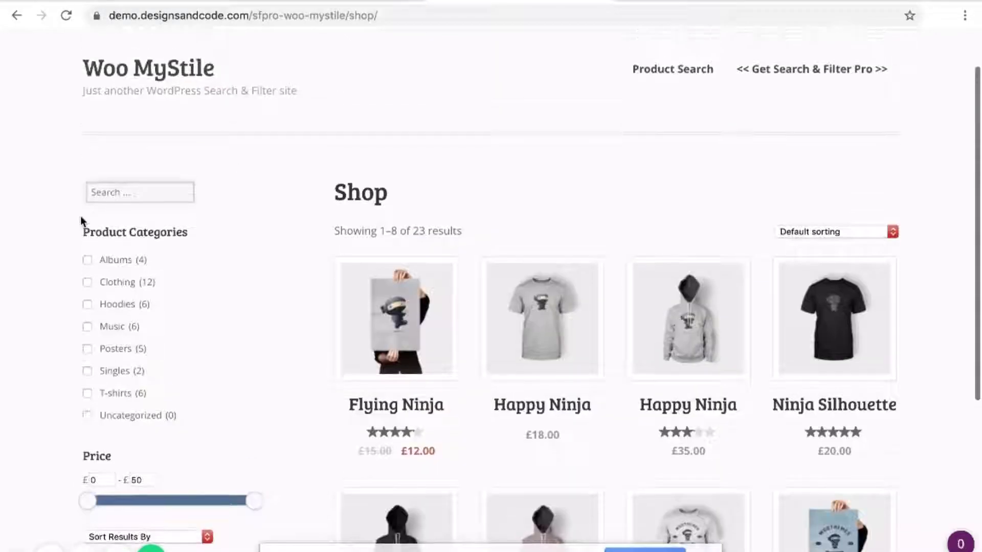
{"action": "left_click", "coordinate": [88, 259]}
{"action": "left_click", "coordinate": [88, 341]}
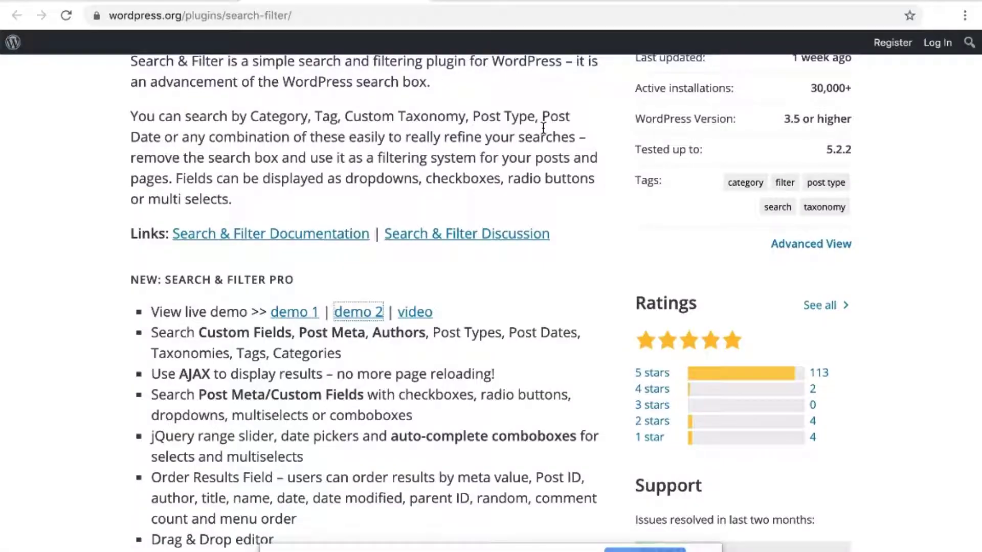
{"action": "scroll", "coordinate": [542, 123], "scroll_direction": "up", "scroll_amount": 10}
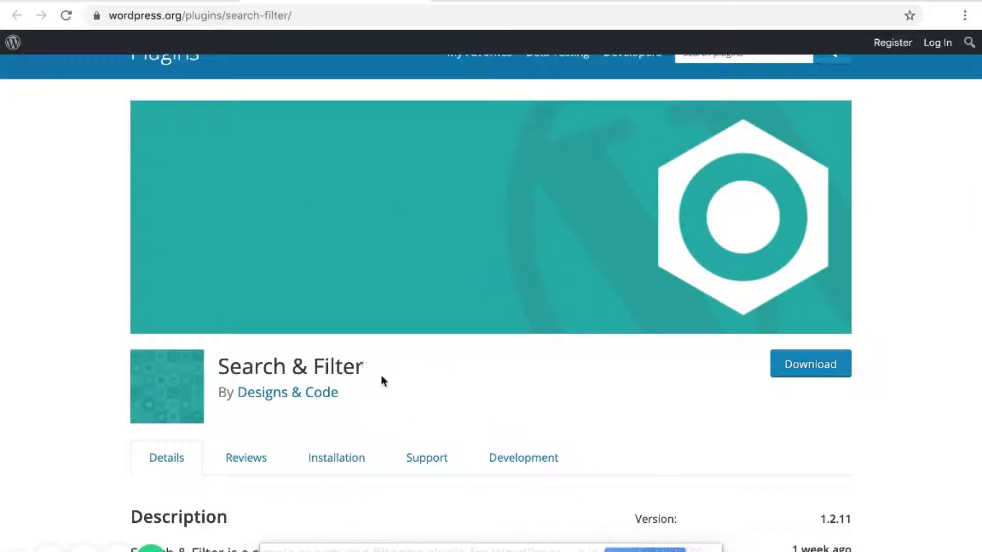
{"action": "left_click_drag", "start_coordinate": [223, 366], "coordinate": [351, 366]}
Step: Load the site in a new tab and go from its admin Dashboard to the Installed Plugins list
{"action": "left_click", "coordinate": [401, 366]}
{"action": "scroll", "coordinate": [467, 362], "scroll_direction": "down", "scroll_amount": 1}
{"action": "key", "text": "super+t"}
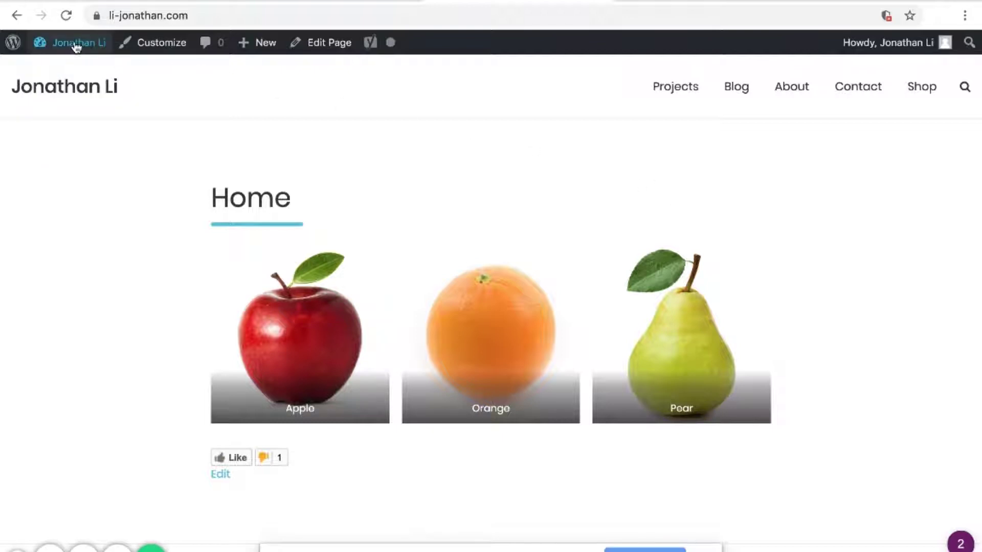
{"action": "mouse_move", "coordinate": [77, 44]}
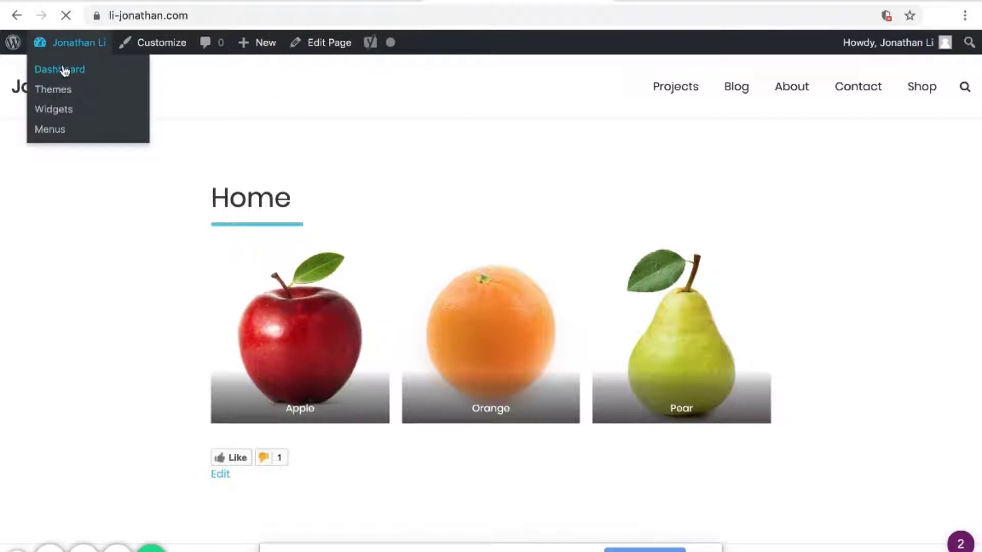
{"action": "left_click", "coordinate": [64, 72]}
{"action": "scroll", "coordinate": [61, 353], "scroll_direction": "down", "scroll_amount": 2}
{"action": "mouse_move", "coordinate": [44, 409]}
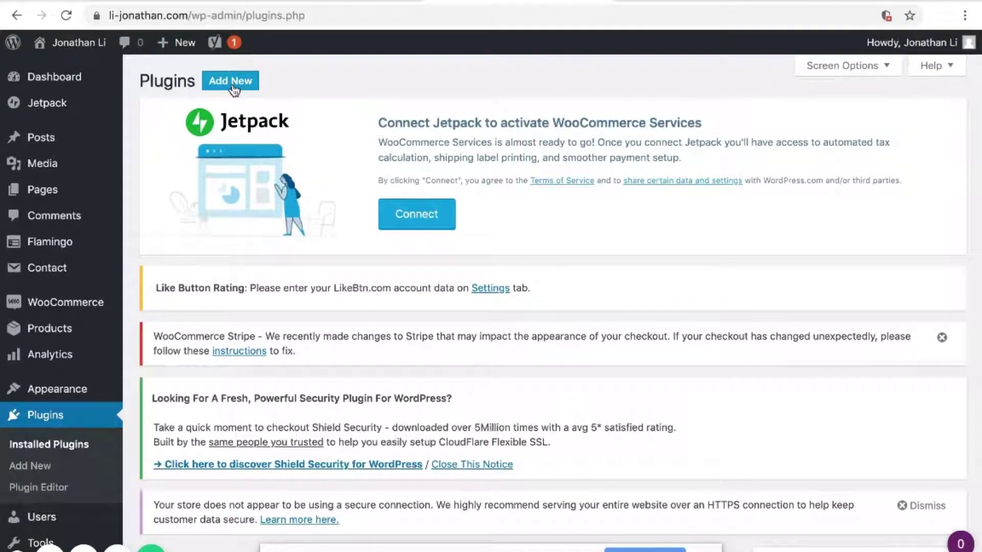
{"action": "left_click", "coordinate": [231, 82]}
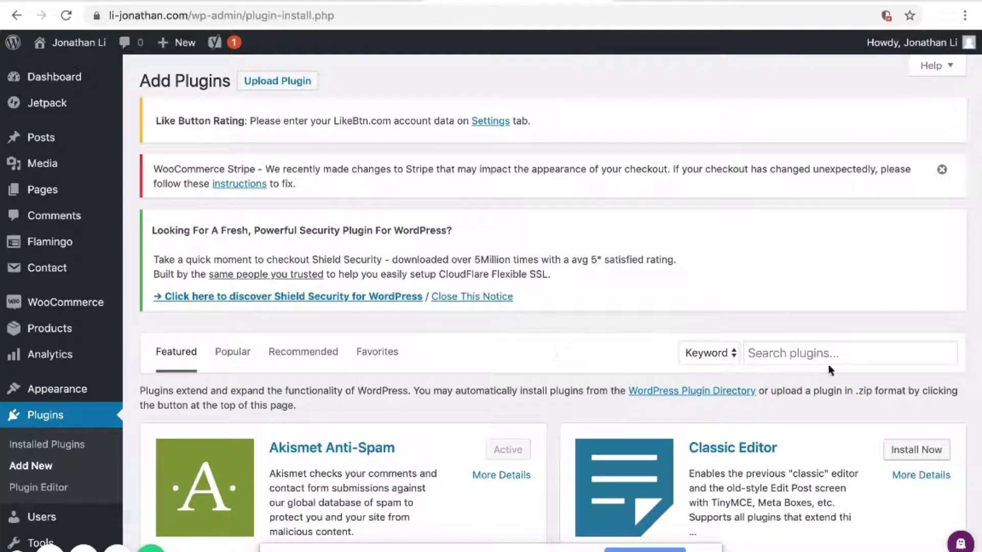
{"action": "left_click", "coordinate": [830, 360]}
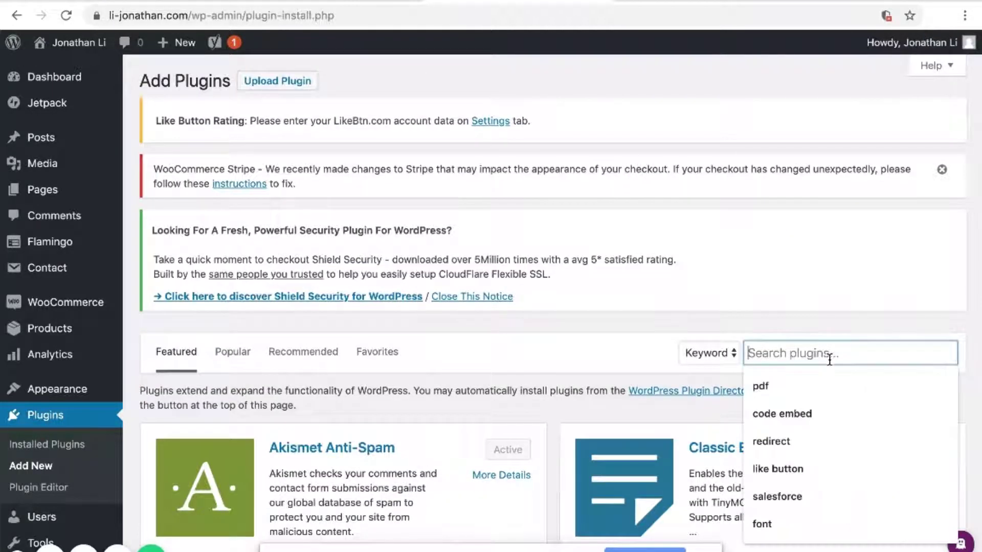
{"action": "type", "text": "search filter"}
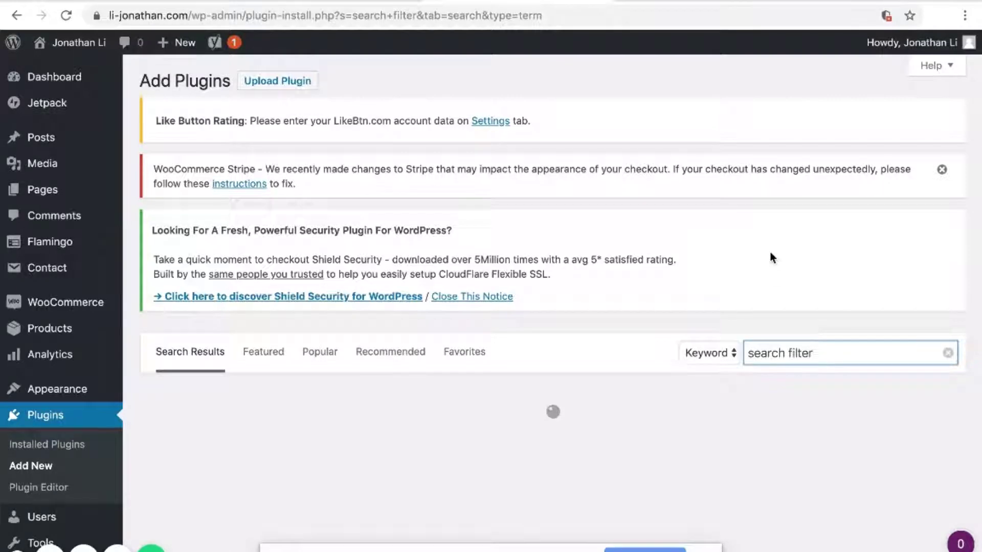
{"action": "scroll", "coordinate": [769, 256], "scroll_direction": "down", "scroll_amount": 3}
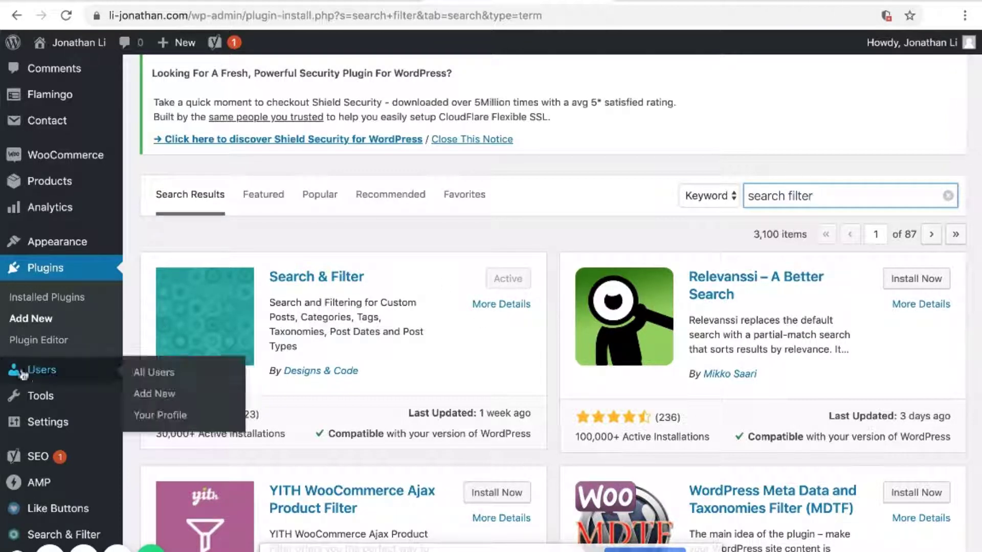
{"action": "left_click", "coordinate": [39, 272]}
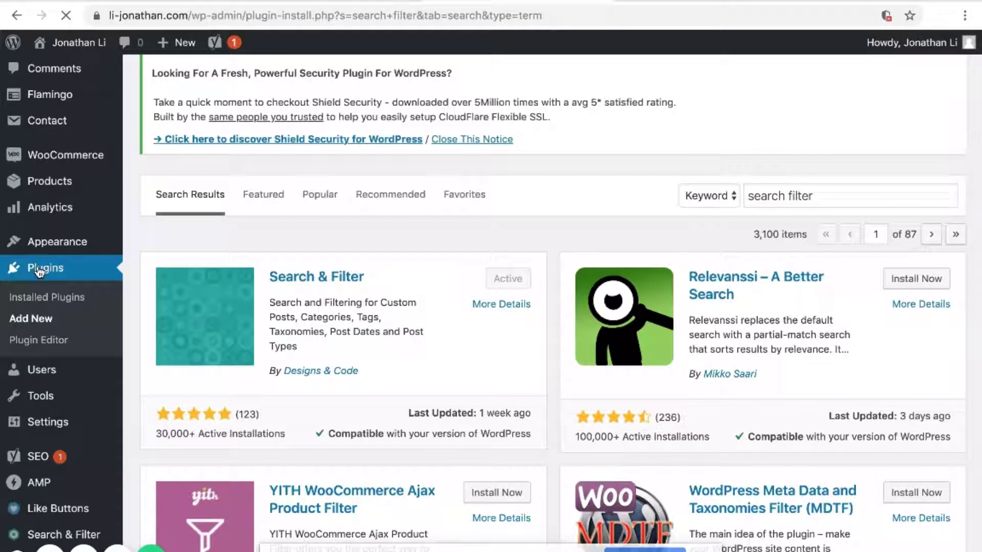
Step: Find Search & Filter version 1.2.11, listed as active, among the installed plugins
{"action": "scroll", "coordinate": [366, 369], "scroll_direction": "down", "scroll_amount": 15}
{"action": "scroll", "coordinate": [367, 369], "scroll_direction": "up", "scroll_amount": 4}
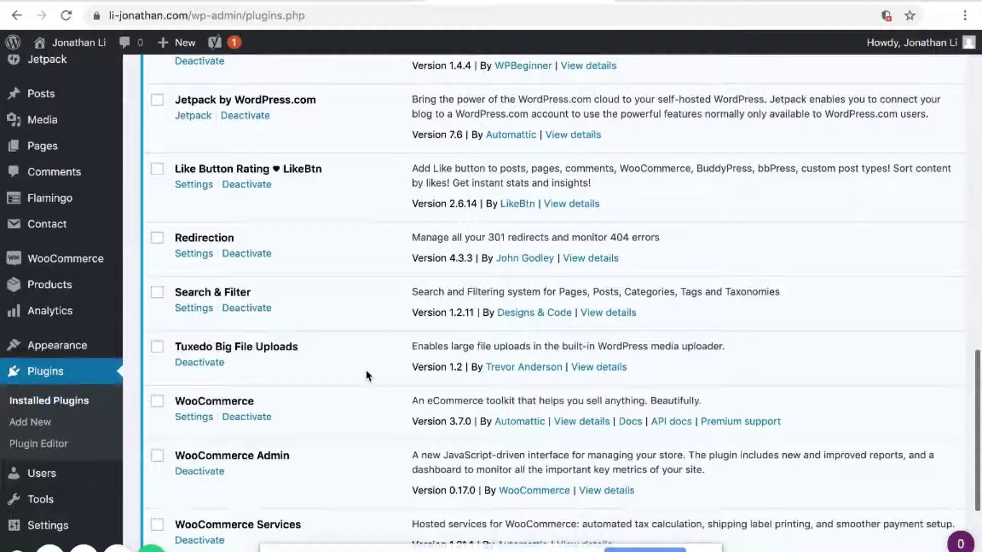
{"action": "left_click_drag", "start_coordinate": [175, 374], "coordinate": [248, 374]}
{"action": "left_click", "coordinate": [248, 373]}
{"action": "left_click_drag", "start_coordinate": [175, 373], "coordinate": [250, 373]}
{"action": "left_click", "coordinate": [249, 371]}
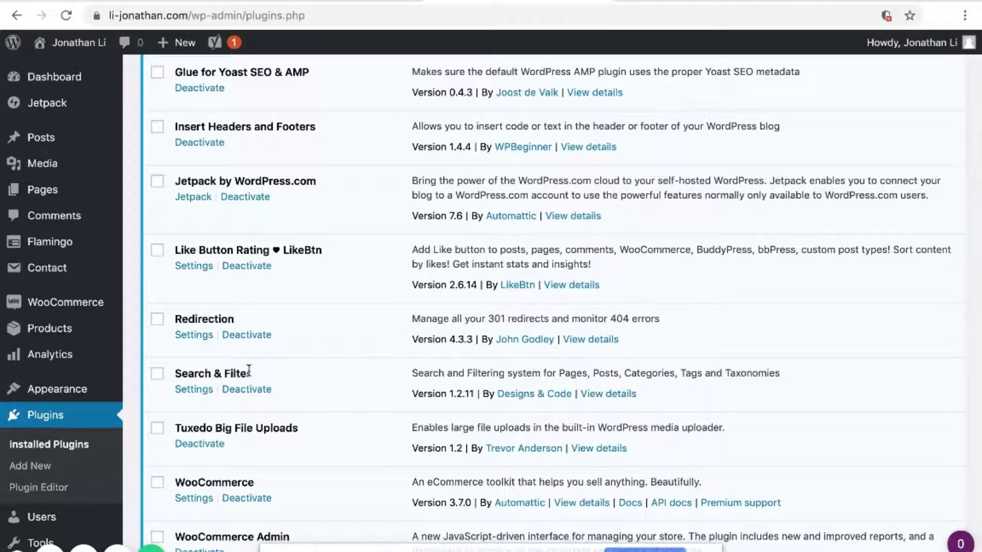
Step: Open the Search & Filter settings page and scroll to the How To Use notes
{"action": "left_click", "coordinate": [195, 392]}
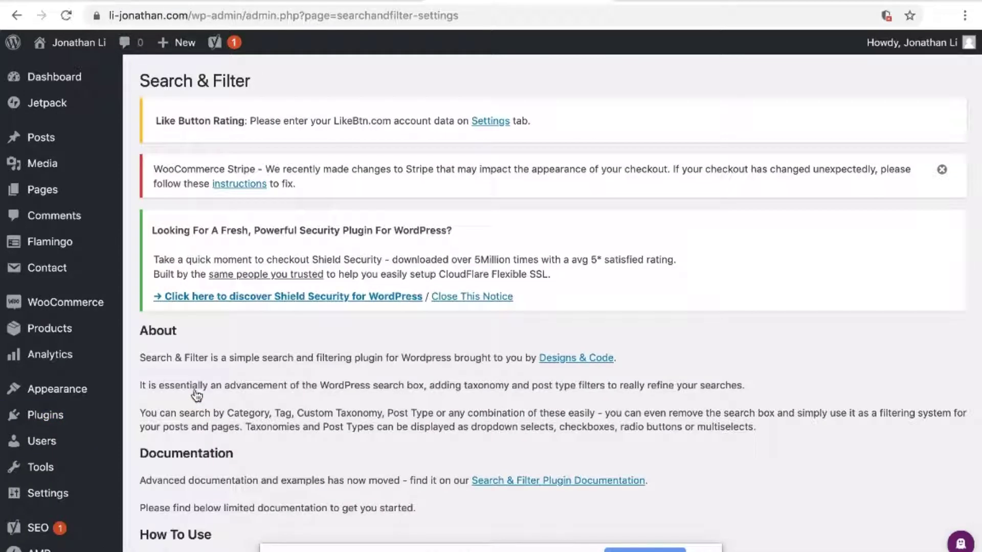
{"action": "scroll", "coordinate": [358, 401], "scroll_direction": "down", "scroll_amount": 5}
{"action": "scroll", "coordinate": [358, 401], "scroll_direction": "down", "scroll_amount": 4}
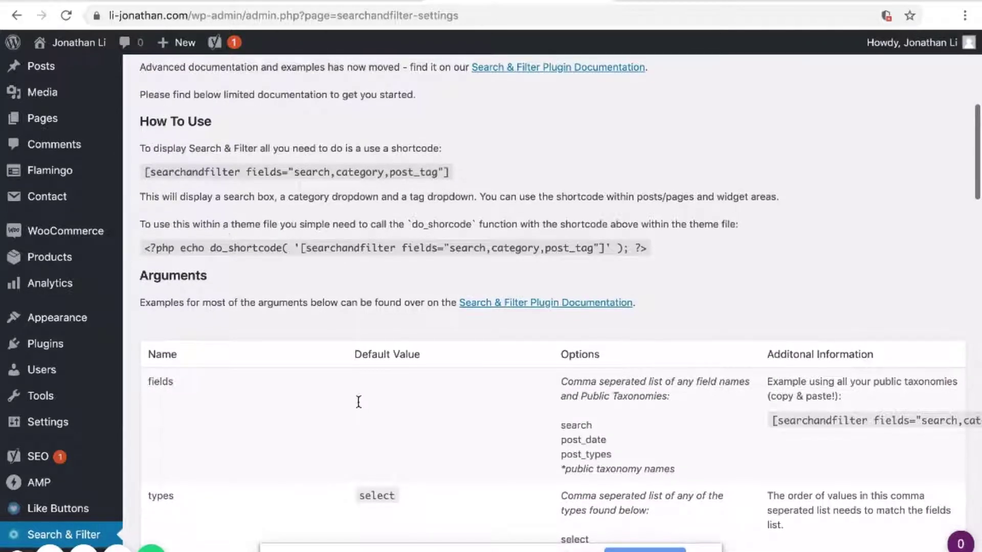
Step: Select the example shortcode [searchandfilter fields="search,category,post_tag"]
{"action": "left_click_drag", "start_coordinate": [143, 164], "coordinate": [448, 168]}
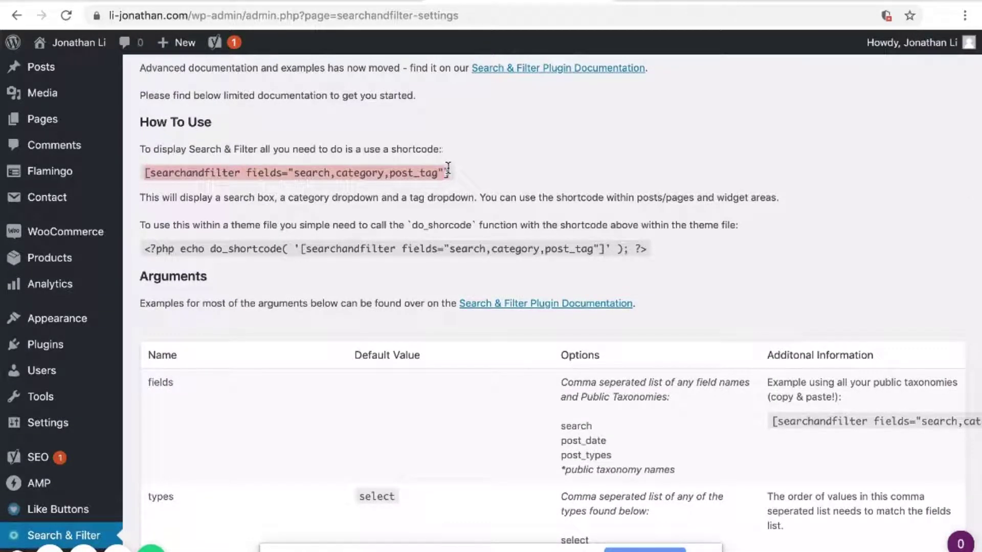
{"action": "left_click", "coordinate": [381, 193]}
{"action": "triple_click", "coordinate": [158, 169]}
{"action": "left_click", "coordinate": [205, 179]}
{"action": "left_click_drag", "start_coordinate": [144, 172], "coordinate": [448, 174]}
Step: Scroll through the rest of the Search & Filter usage documentation
{"action": "scroll", "coordinate": [448, 174], "scroll_direction": "up", "scroll_amount": 2}
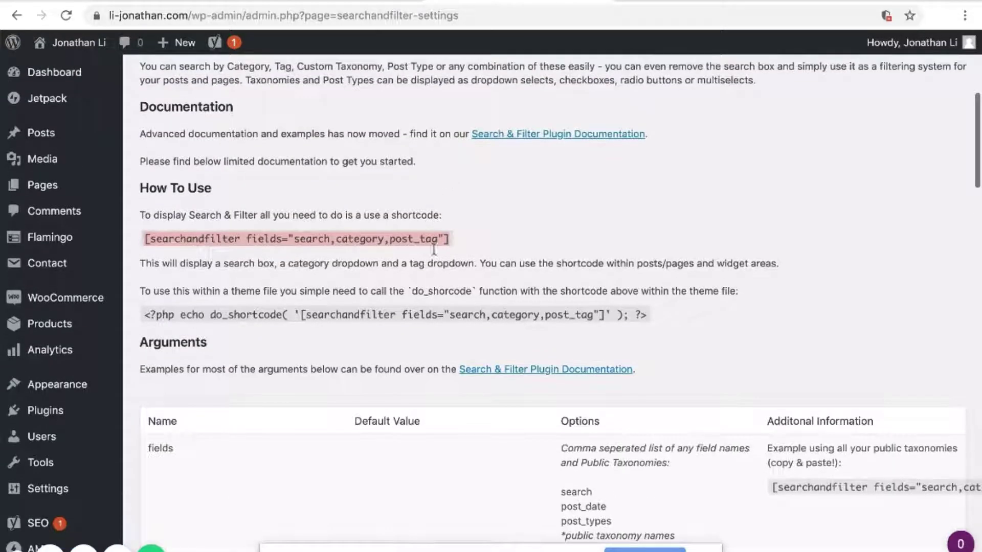
{"action": "scroll", "coordinate": [431, 293], "scroll_direction": "down", "scroll_amount": 5}
{"action": "scroll", "coordinate": [223, 175], "scroll_direction": "up", "scroll_amount": 1}
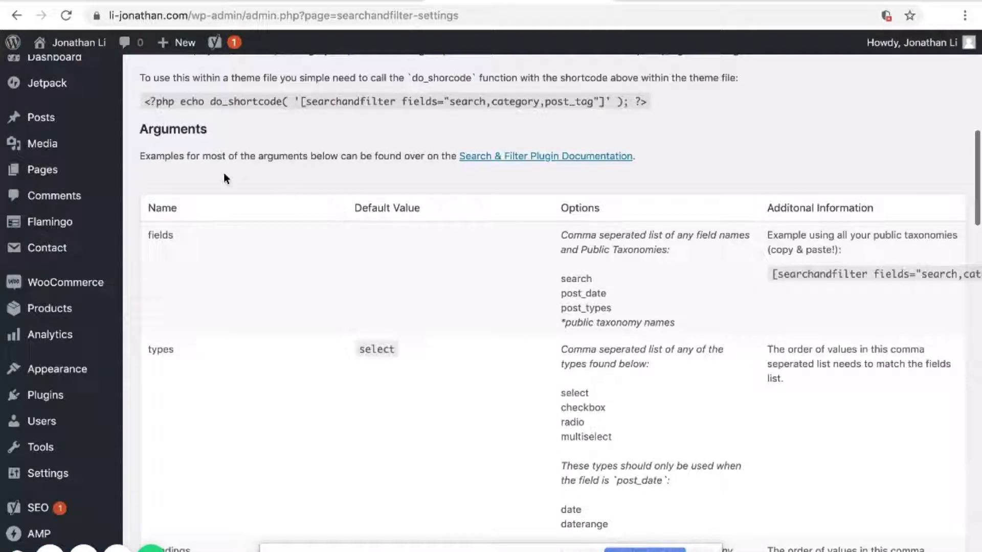
{"action": "scroll", "coordinate": [223, 176], "scroll_direction": "down", "scroll_amount": 10}
{"action": "scroll", "coordinate": [223, 175], "scroll_direction": "down", "scroll_amount": 20}
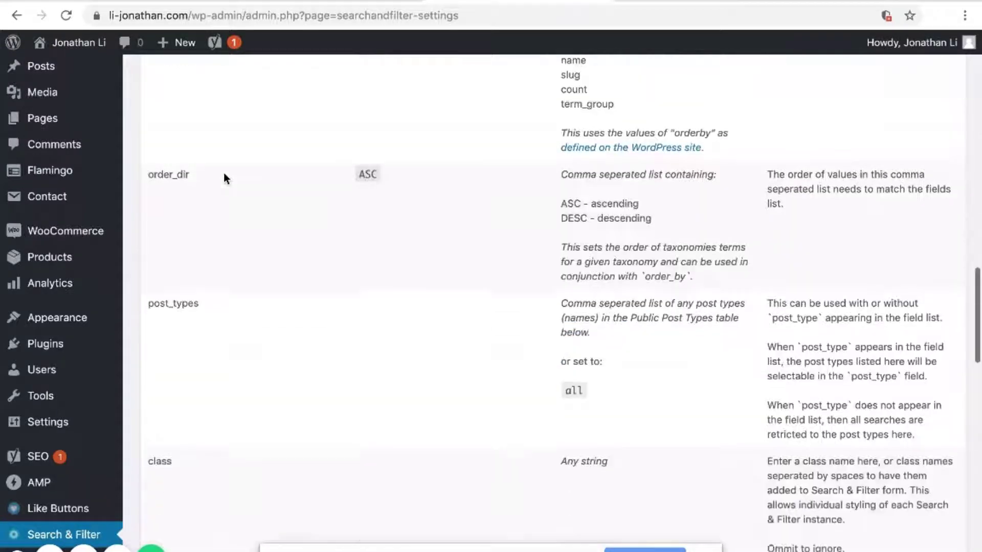
{"action": "scroll", "coordinate": [262, 291], "scroll_direction": "down", "scroll_amount": 8}
{"action": "scroll", "coordinate": [262, 292], "scroll_direction": "up", "scroll_amount": 5}
{"action": "scroll", "coordinate": [262, 290], "scroll_direction": "up", "scroll_amount": 20}
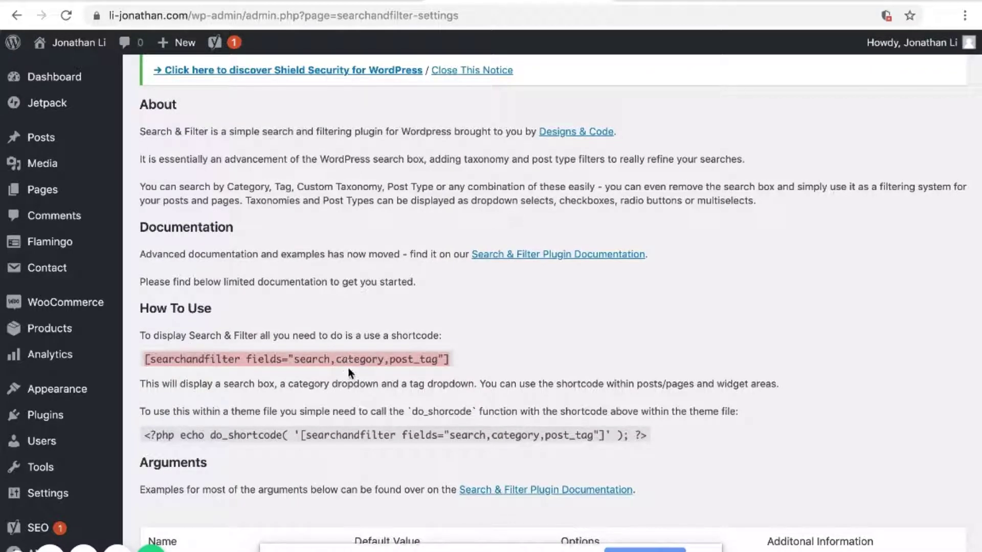
Step: Open the New Offer page from the All Pages list in the block editor
{"action": "left_click", "coordinate": [37, 191]}
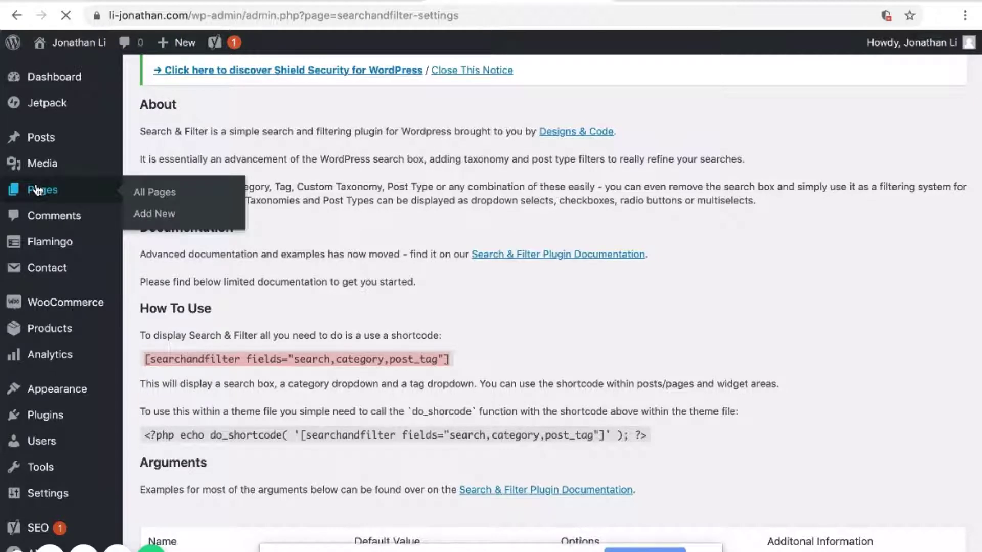
{"action": "scroll", "coordinate": [251, 376], "scroll_direction": "down", "scroll_amount": 5}
{"action": "scroll", "coordinate": [312, 303], "scroll_direction": "down", "scroll_amount": 5}
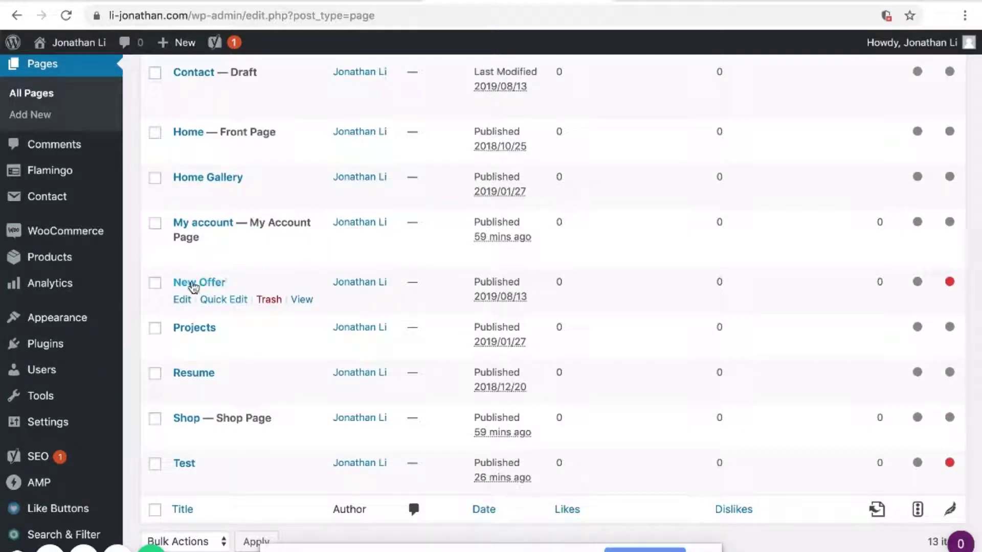
{"action": "left_click", "coordinate": [206, 287]}
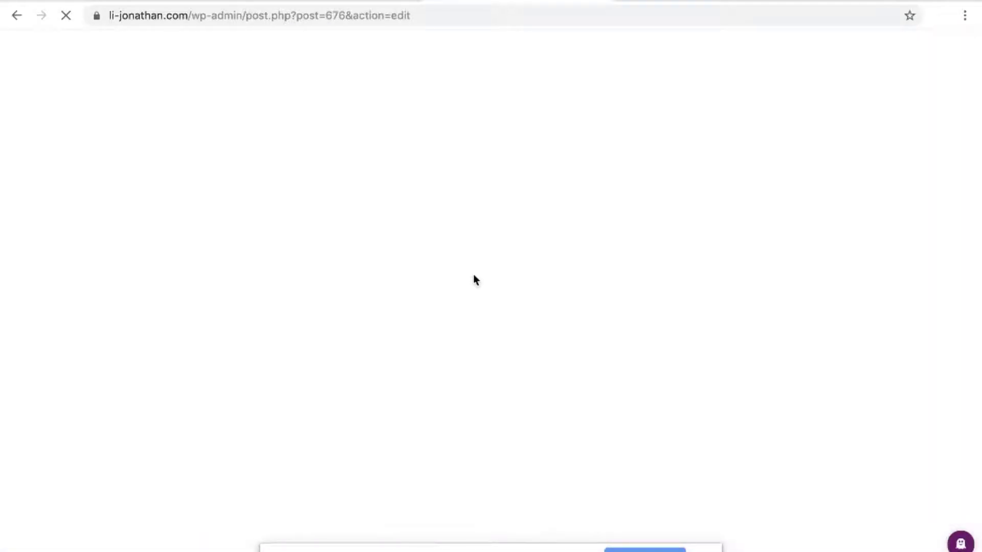
Step: Select the paragraph block holding the searchandfilter shortcode
{"action": "left_click", "coordinate": [230, 236]}
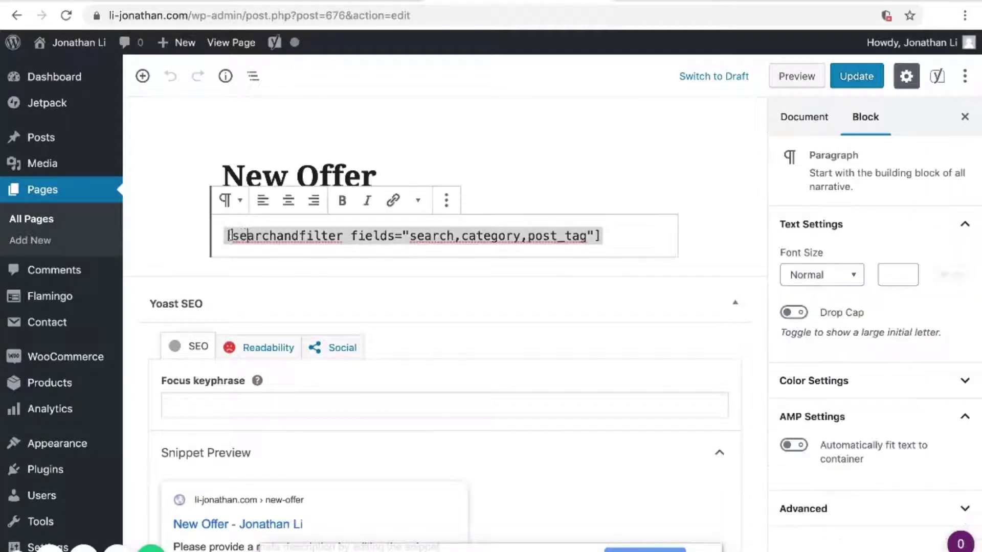
{"action": "key", "text": "ctrl+a"}
{"action": "key", "text": "ctrl+a"}
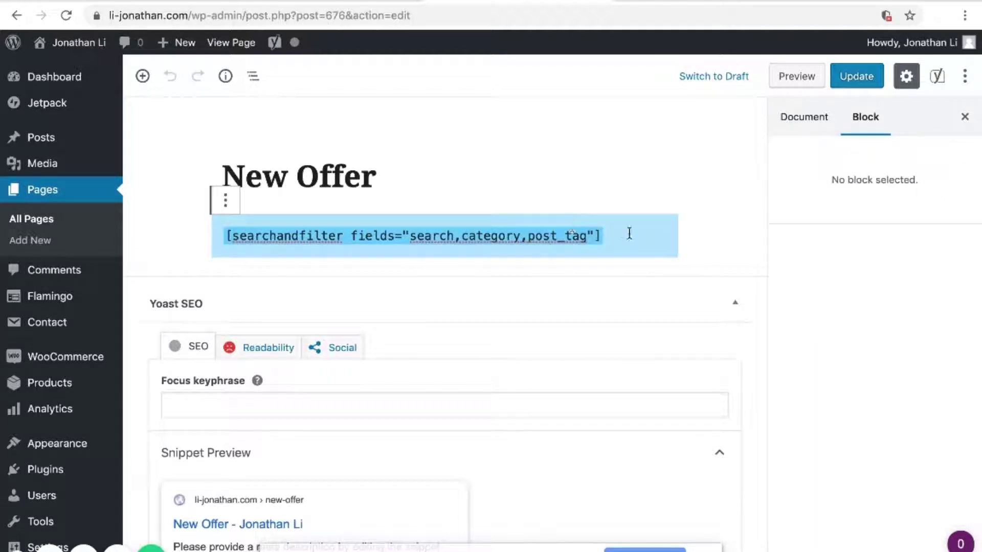
{"action": "left_click", "coordinate": [629, 234]}
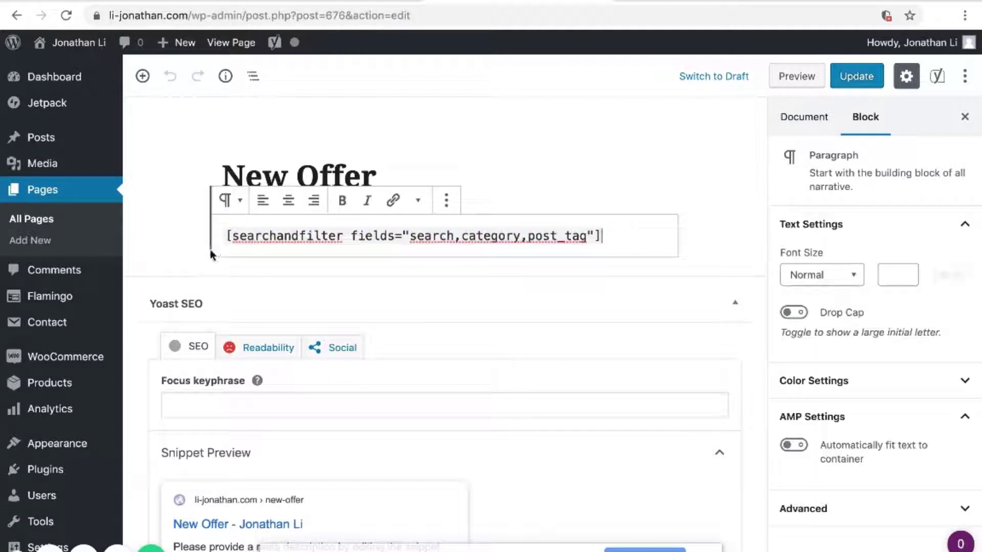
Step: Preview New Offer, search for 't shirt' to list three shirts, then go back to the form
{"action": "left_click", "coordinate": [794, 76]}
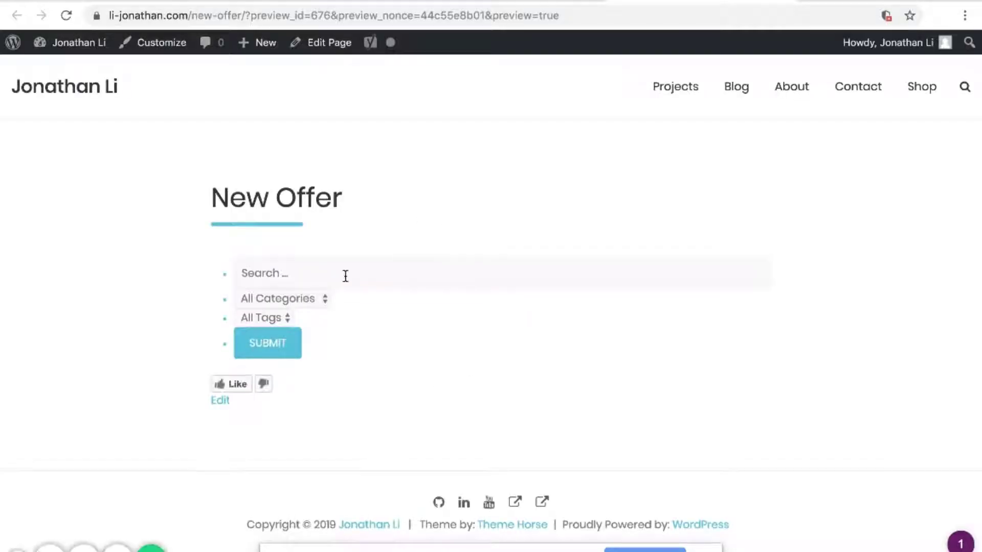
{"action": "left_click", "coordinate": [288, 273]}
{"action": "left_click", "coordinate": [208, 247]}
{"action": "left_click", "coordinate": [316, 282]}
{"action": "left_click", "coordinate": [300, 225]}
{"action": "left_click", "coordinate": [293, 261]}
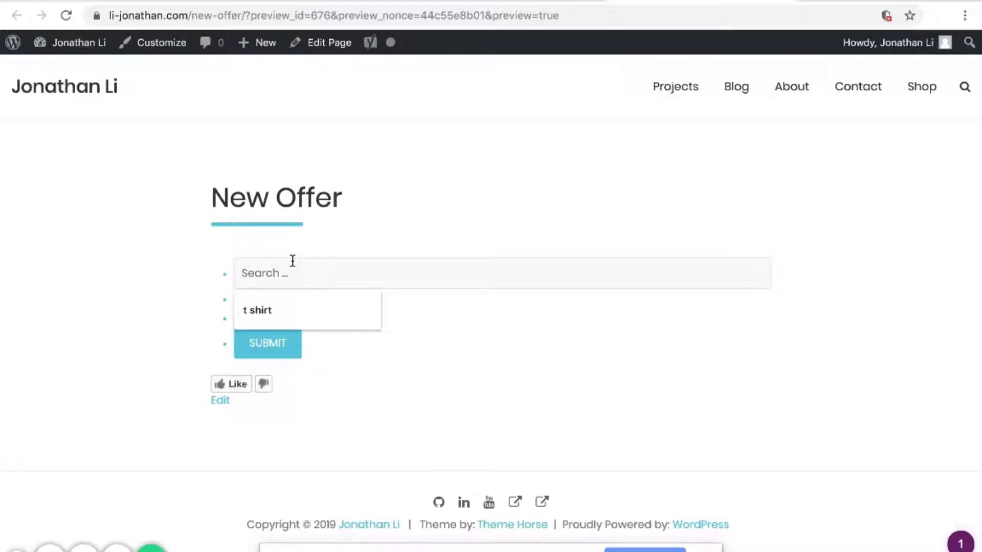
{"action": "left_click", "coordinate": [274, 308]}
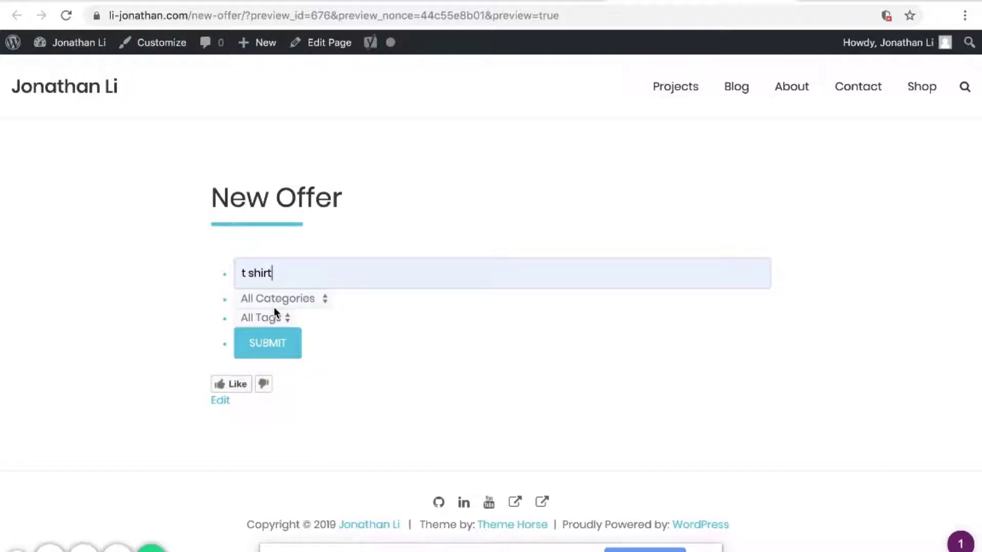
{"action": "left_click", "coordinate": [276, 344]}
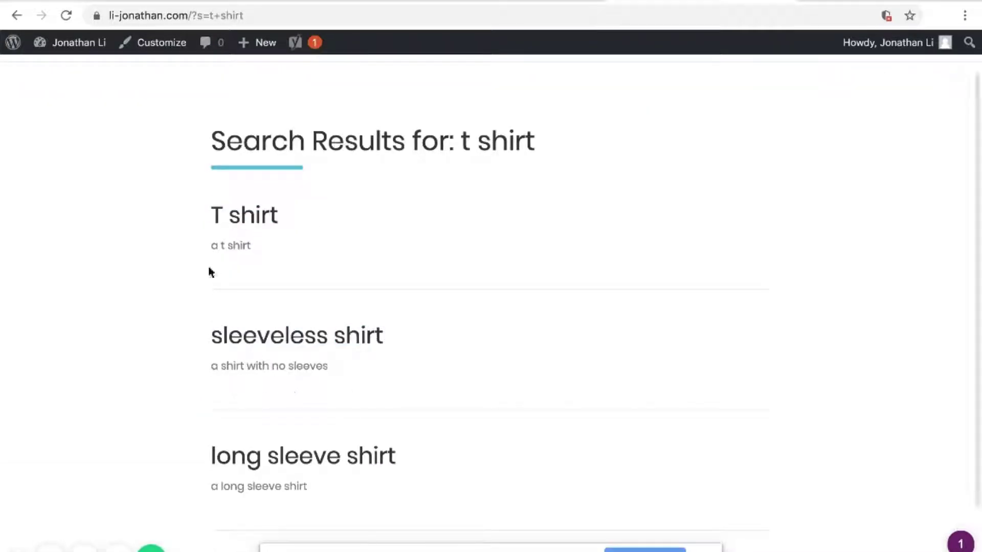
{"action": "left_click", "coordinate": [17, 15]}
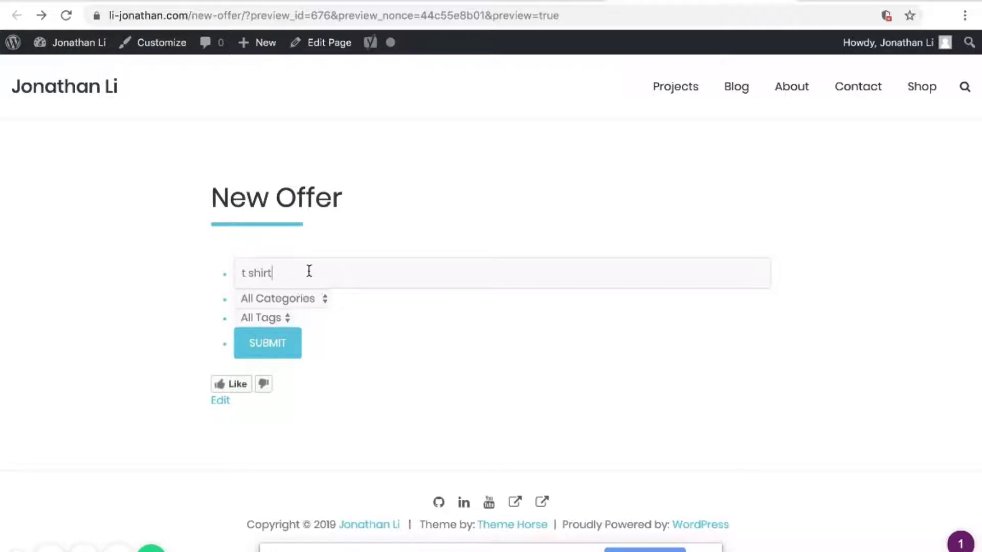
Step: Search 't shirt' within the College category, which finds nothing, then go back
{"action": "left_click_drag", "start_coordinate": [278, 271], "coordinate": [223, 275]}
{"action": "left_click", "coordinate": [277, 299]}
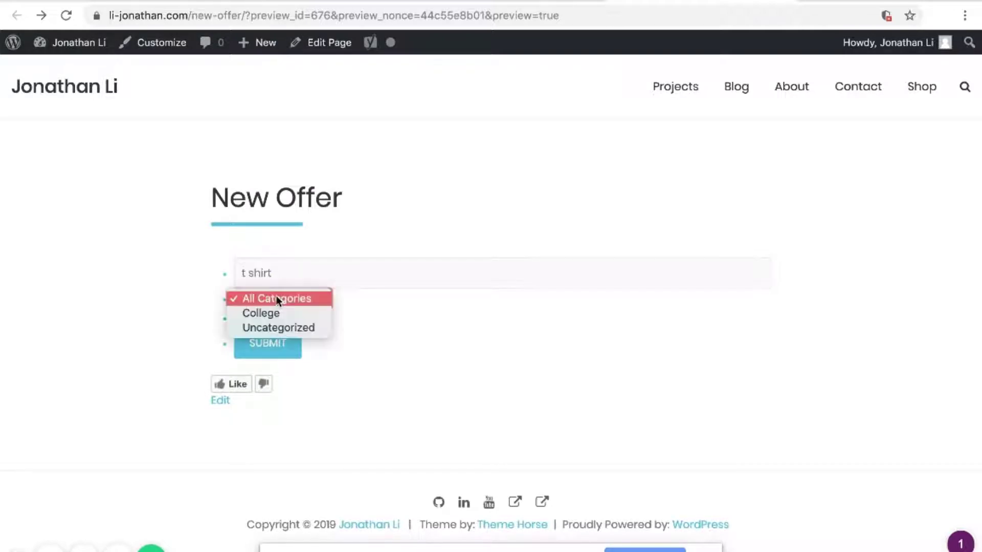
{"action": "left_click", "coordinate": [246, 314]}
{"action": "left_click", "coordinate": [270, 351]}
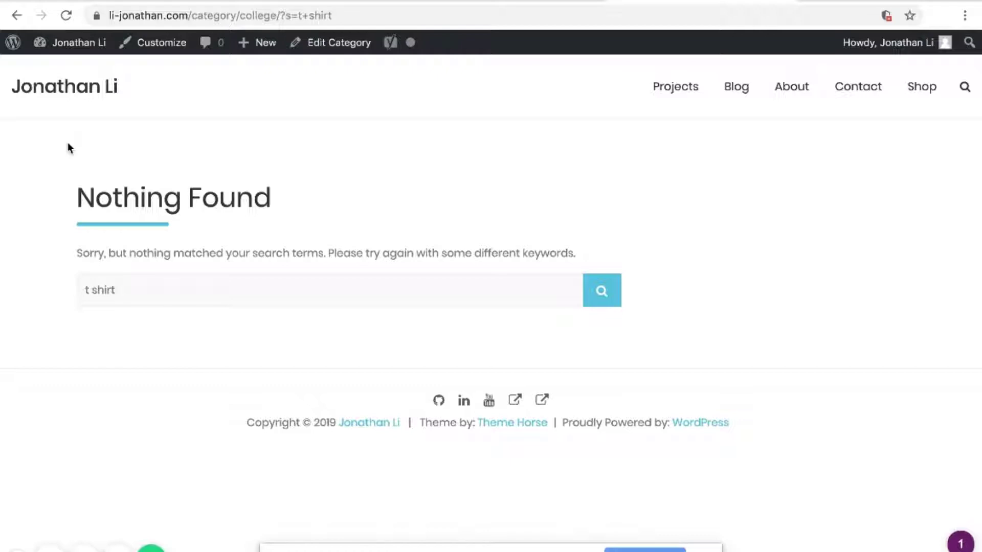
{"action": "left_click", "coordinate": [17, 20]}
Step: Clear the keyword and submit College alone, listing three College posts, then go back
{"action": "left_click_drag", "start_coordinate": [276, 275], "coordinate": [233, 275]}
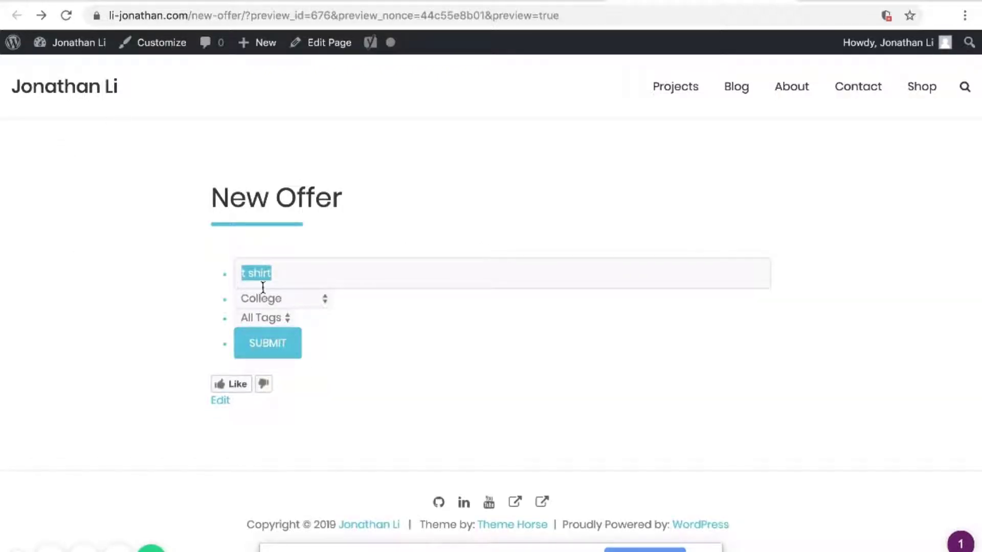
{"action": "left_click", "coordinate": [285, 272]}
{"action": "triple_click", "coordinate": [285, 272]}
{"action": "key", "text": "BackSpace"}
{"action": "left_click", "coordinate": [248, 274]}
{"action": "left_click", "coordinate": [199, 238]}
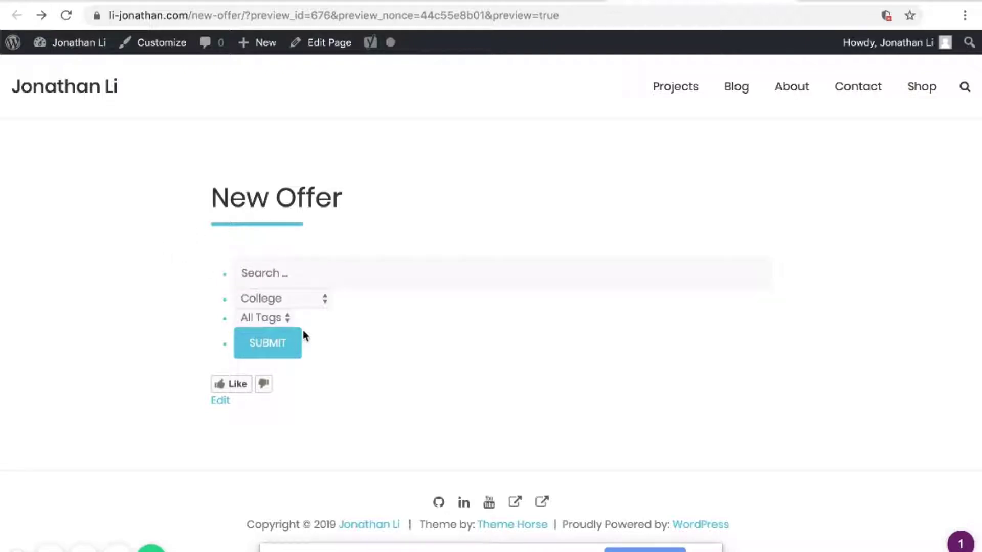
{"action": "left_click", "coordinate": [275, 301]}
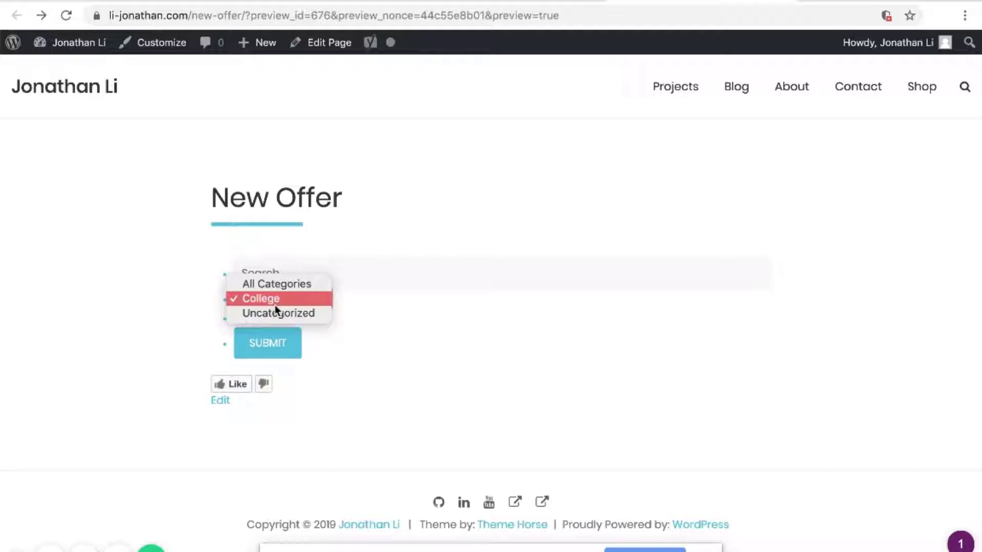
{"action": "left_click", "coordinate": [407, 319]}
{"action": "left_click", "coordinate": [286, 342]}
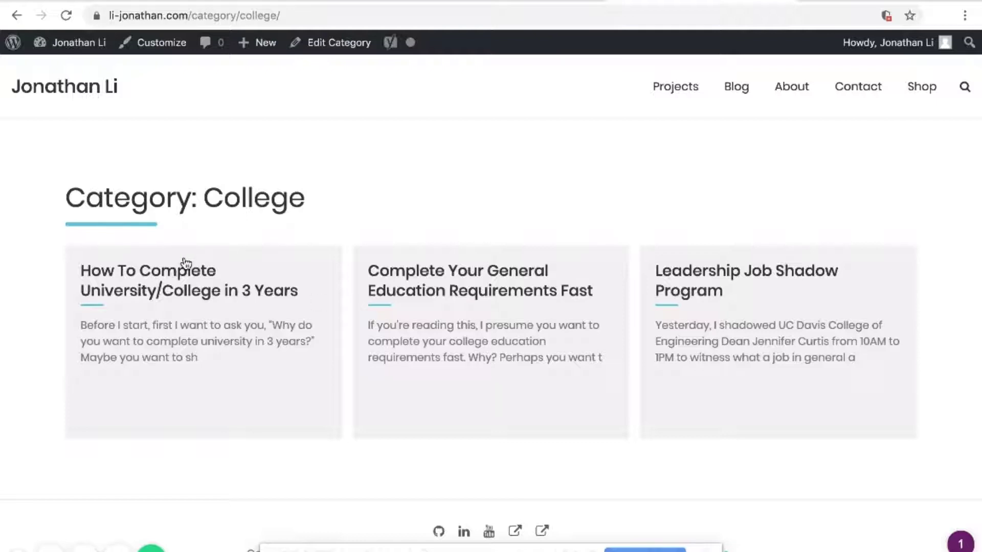
{"action": "left_click_drag", "start_coordinate": [205, 197], "coordinate": [323, 199]}
{"action": "left_click", "coordinate": [325, 200]}
{"action": "left_click", "coordinate": [17, 15]}
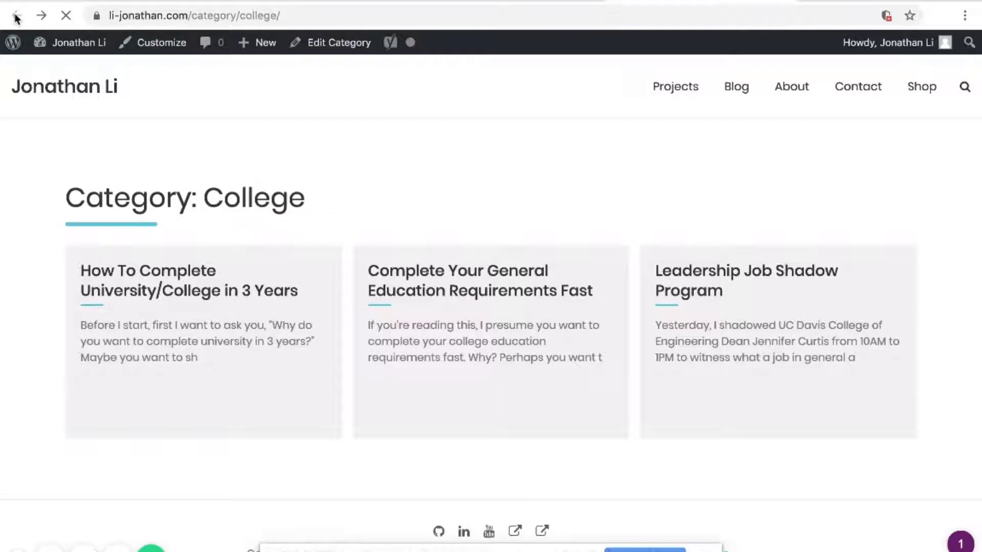
Step: Reset the category to All Categories, search by the mac tag, then return to the preview
{"action": "left_click", "coordinate": [296, 295]}
{"action": "left_click", "coordinate": [271, 298]}
{"action": "left_click", "coordinate": [285, 319]}
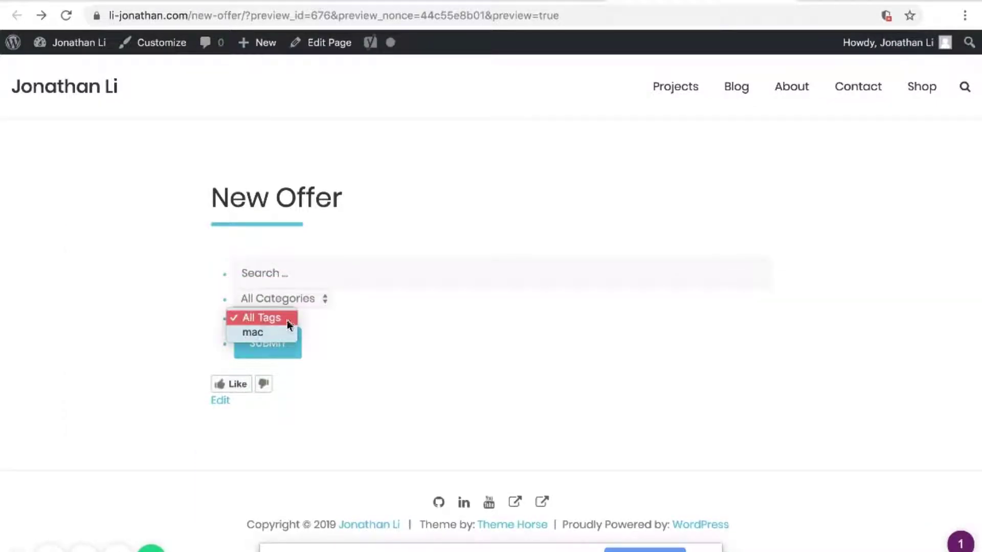
{"action": "left_click", "coordinate": [287, 320]}
{"action": "left_click", "coordinate": [268, 320]}
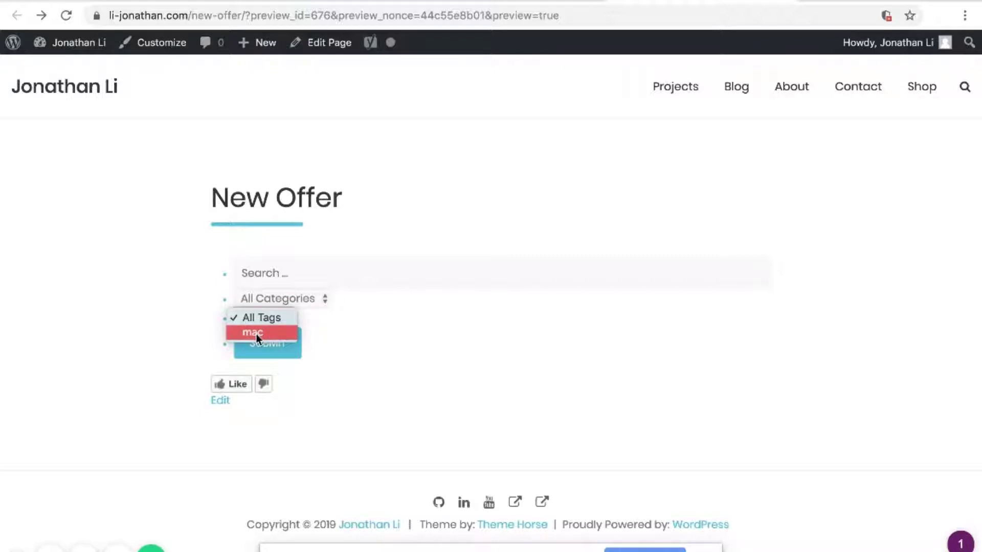
{"action": "left_click", "coordinate": [256, 334]}
{"action": "left_click", "coordinate": [252, 344]}
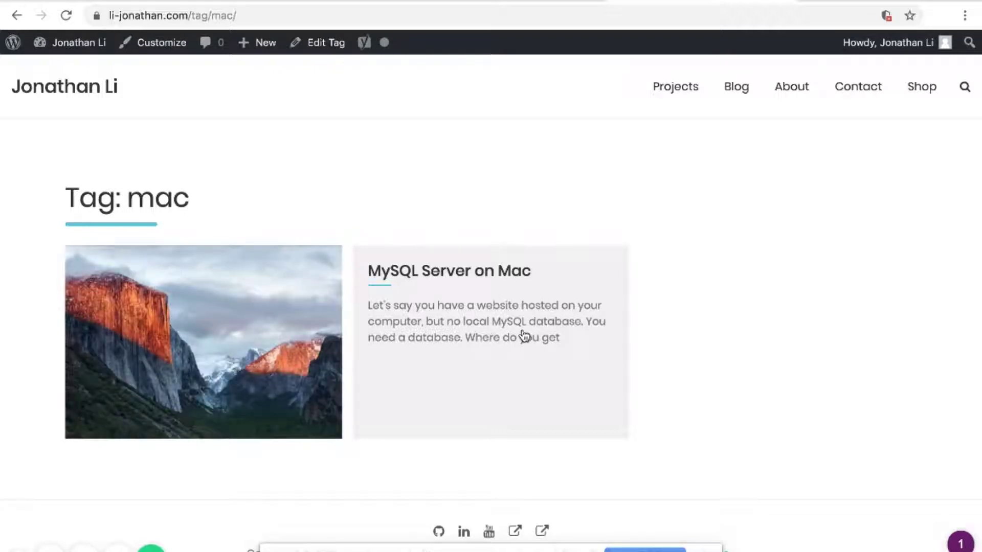
{"action": "left_click", "coordinate": [13, 18]}
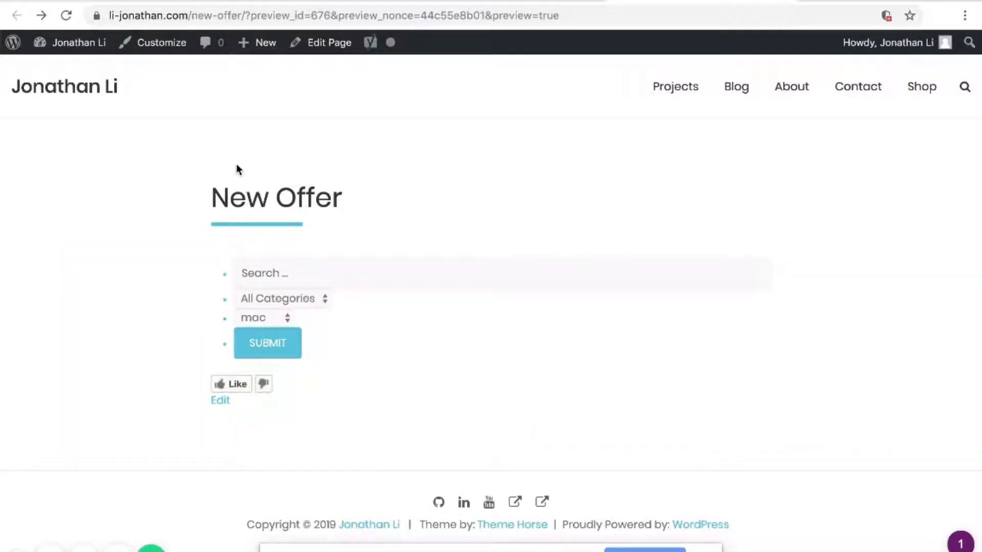
{"action": "left_click", "coordinate": [145, 4]}
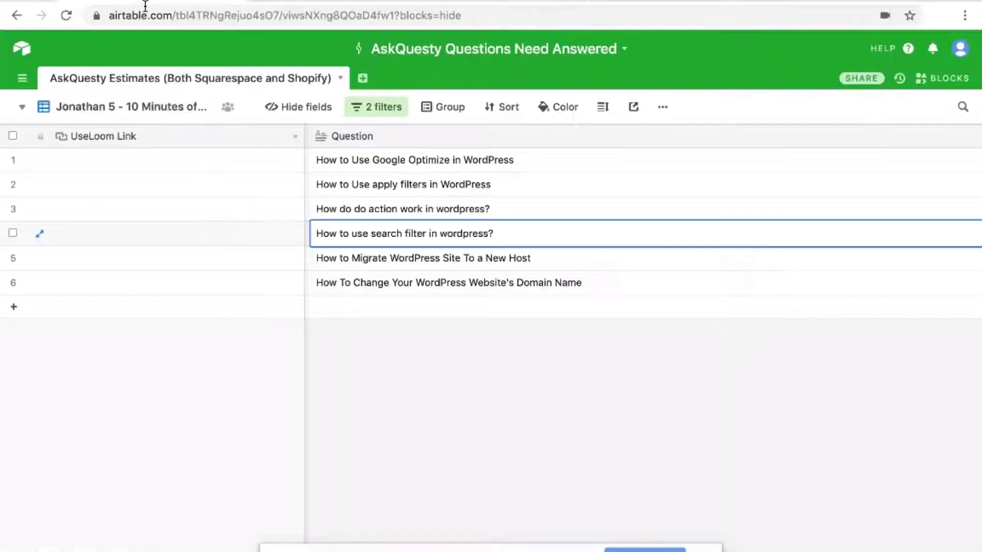
{"action": "left_click", "coordinate": [596, 3]}
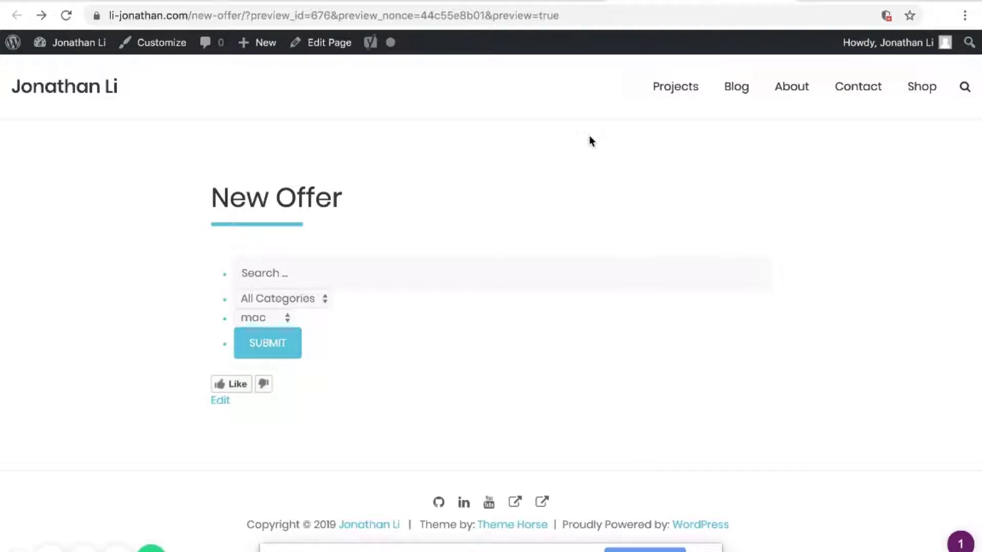